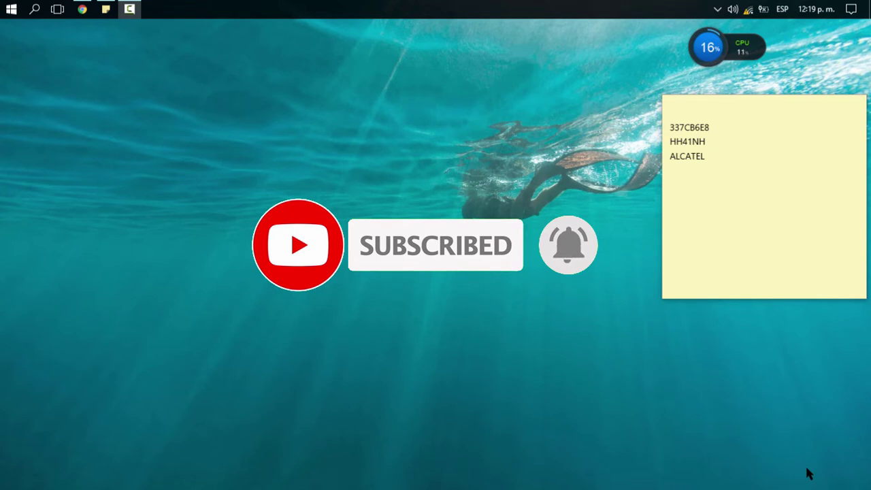
Launch Command Prompt by running CMD from the Windows Run dialog.
{"action": "key", "text": "super+r"}
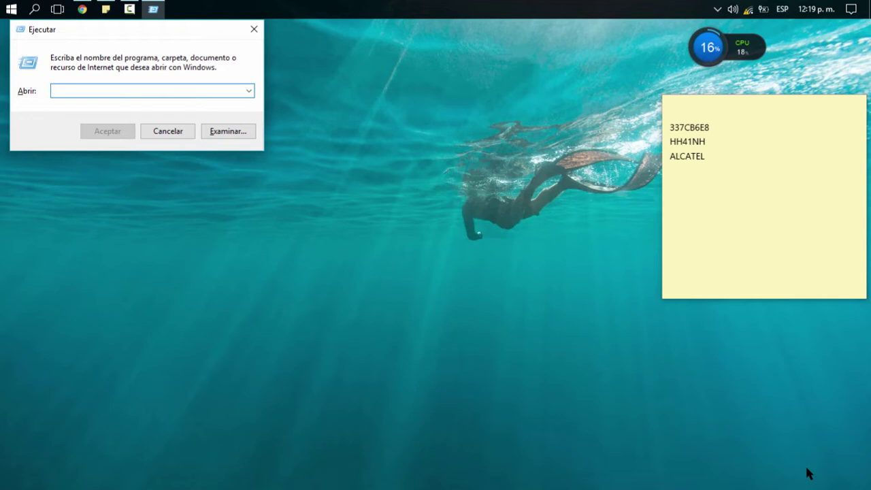
{"action": "type", "text": "C"}
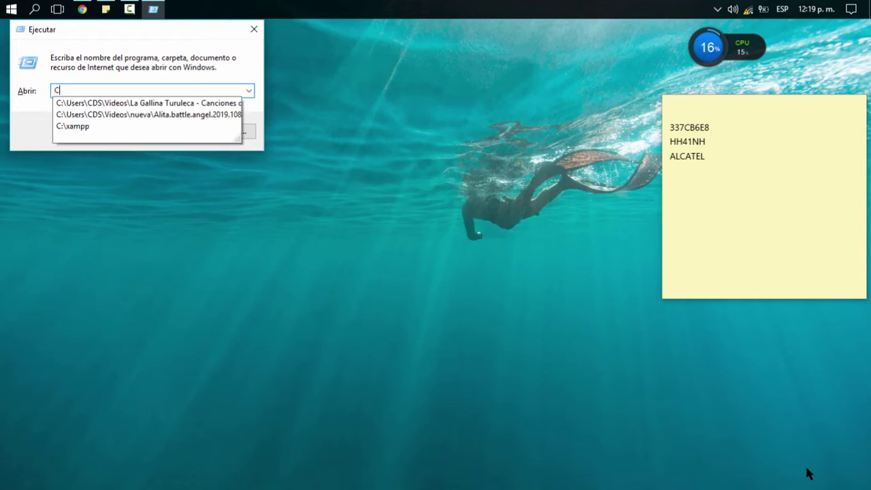
{"action": "type", "text": "MD"}
{"action": "key", "text": "Return"}
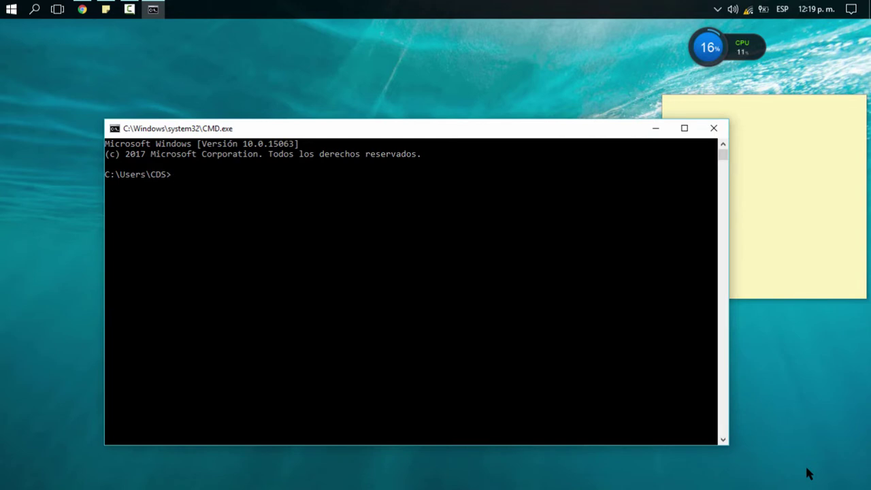
Run IPCONFIG and mark the default gateway address 192.168.1.1 (Puerta de enlace).
{"action": "type", "text": "IPCONFIG"}
{"action": "key", "text": "Return"}
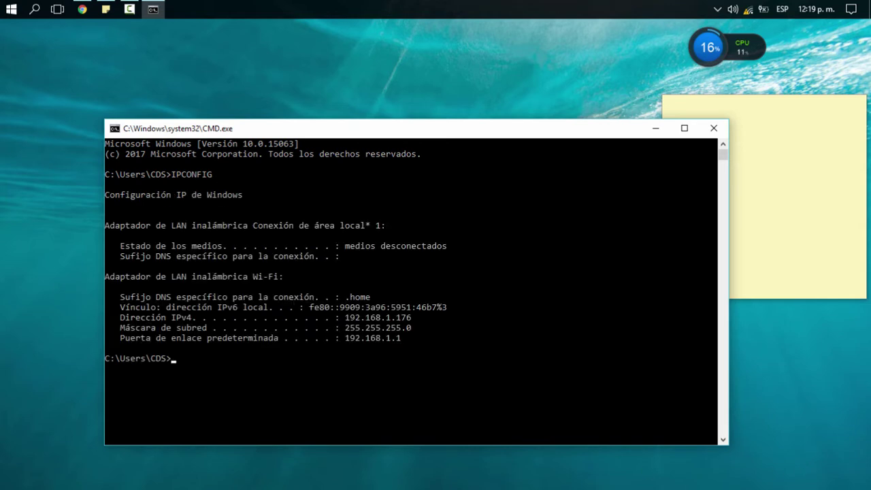
{"action": "left_click_drag", "start_coordinate": [340, 338], "coordinate": [402, 338]}
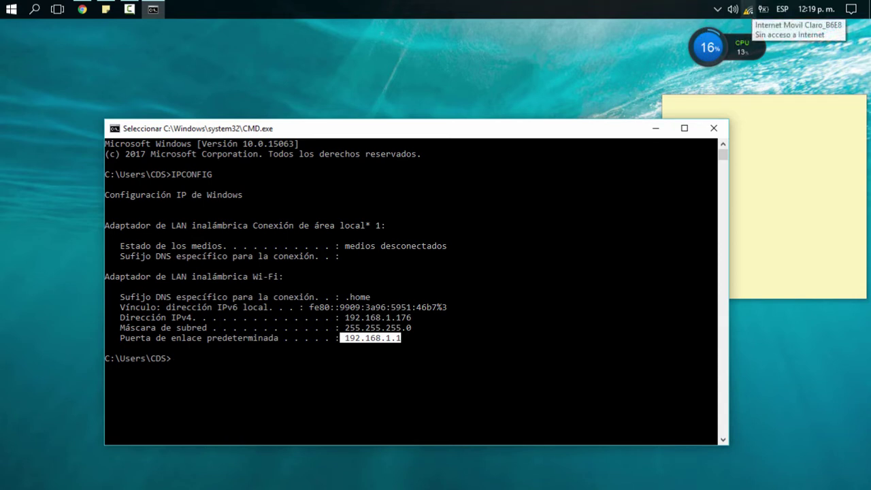
Clear the marked gateway address and bring the Chrome window to the front.
{"action": "left_click", "coordinate": [505, 338]}
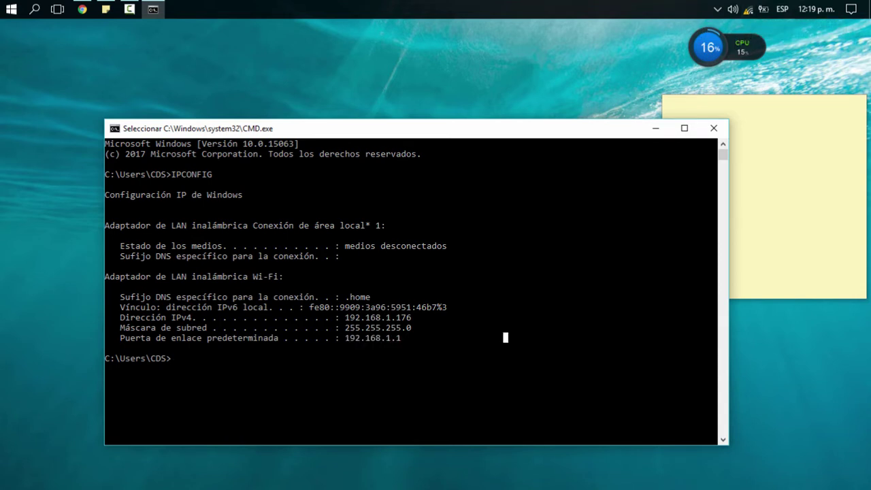
{"action": "left_click", "coordinate": [82, 9]}
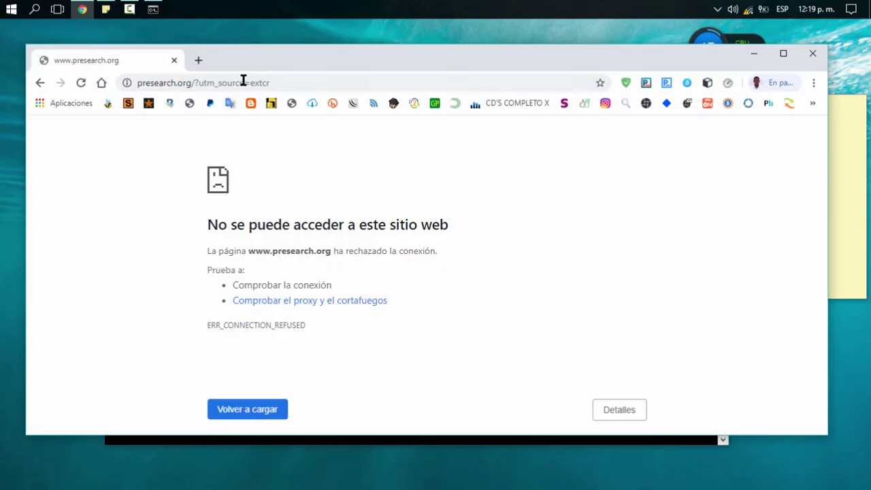
Load 192.168.1.1 in Chrome to reach the Claro LINKHUB router login page.
{"action": "left_click", "coordinate": [243, 81]}
{"action": "type", "text": "192.1"}
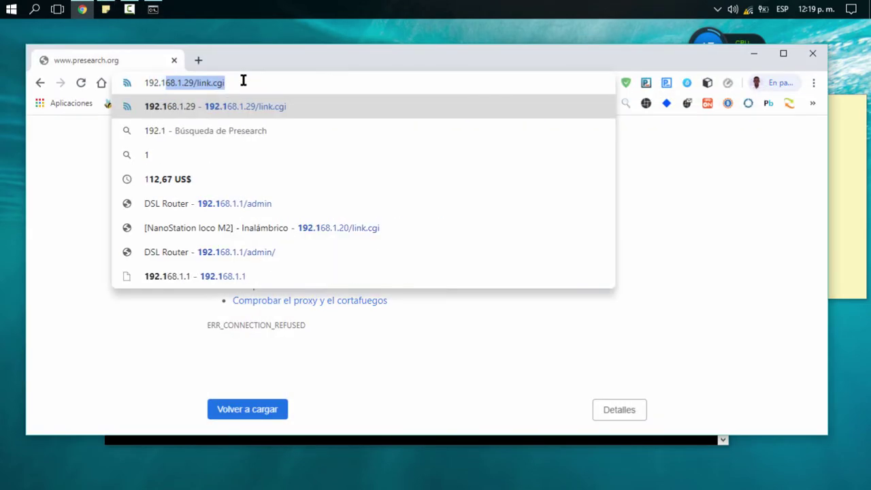
{"action": "type", "text": "68.1.1"}
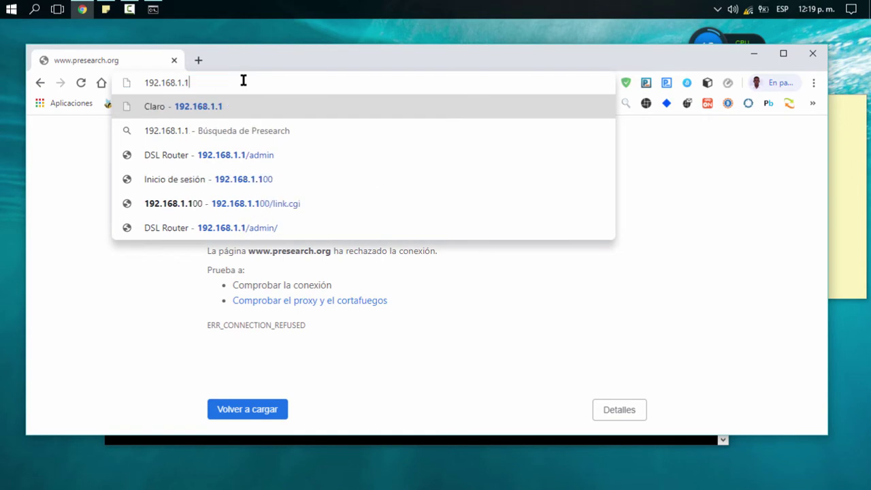
{"action": "key", "text": "Return"}
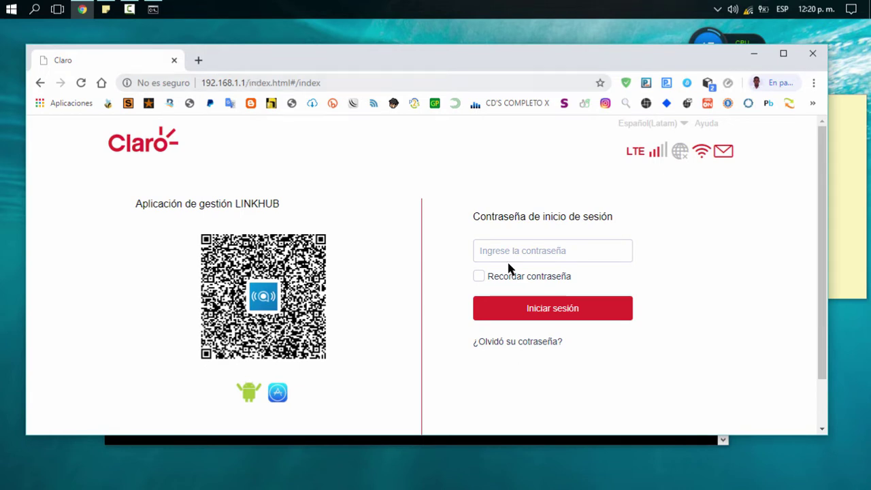
Enter the router login password in the 'Ingrese la contraseña' field.
{"action": "left_click", "coordinate": [554, 241]}
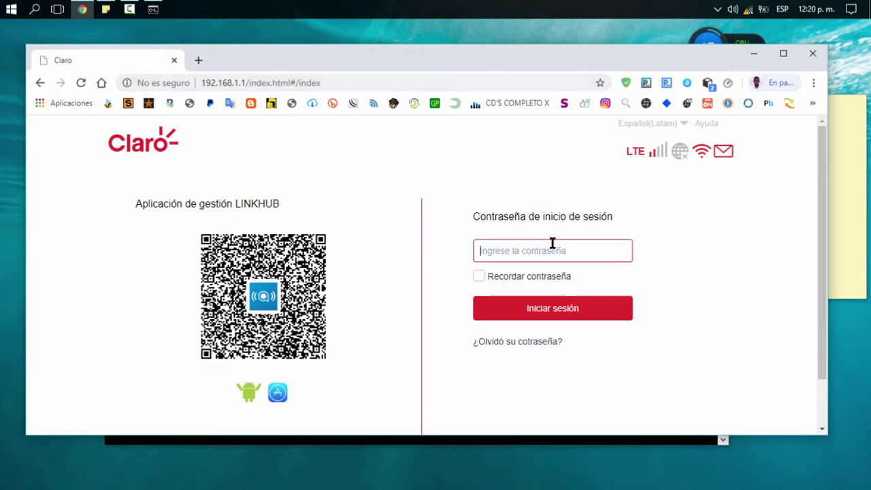
{"action": "type", "text": "••••••••"}
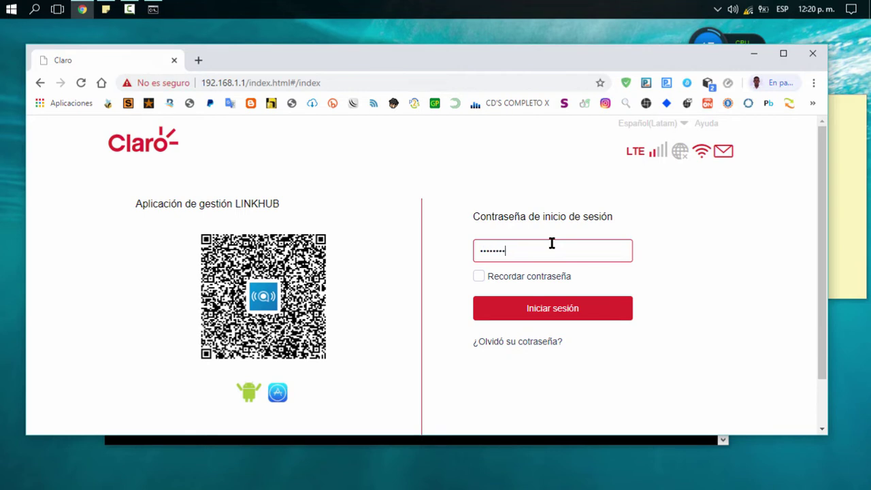
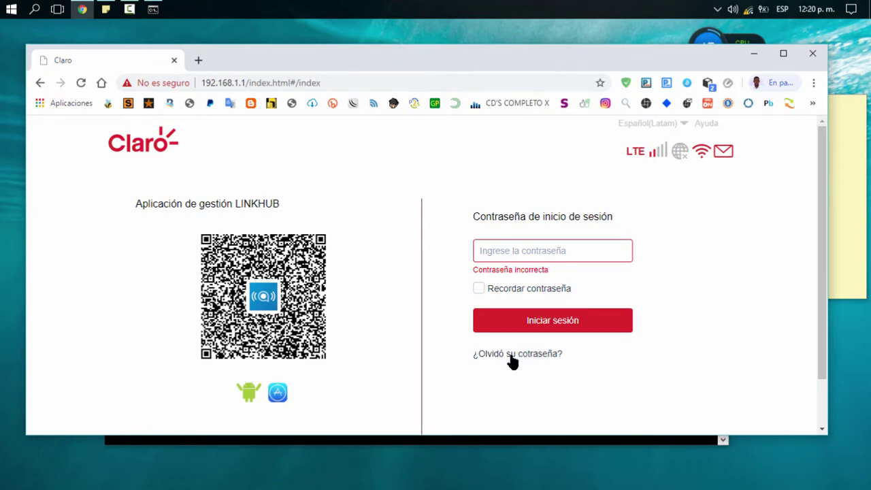
Reveal the router's default login password and copy it from the hint message.
{"action": "left_click", "coordinate": [512, 355]}
{"action": "left_click_drag", "start_coordinate": [418, 273], "coordinate": [451, 282]}
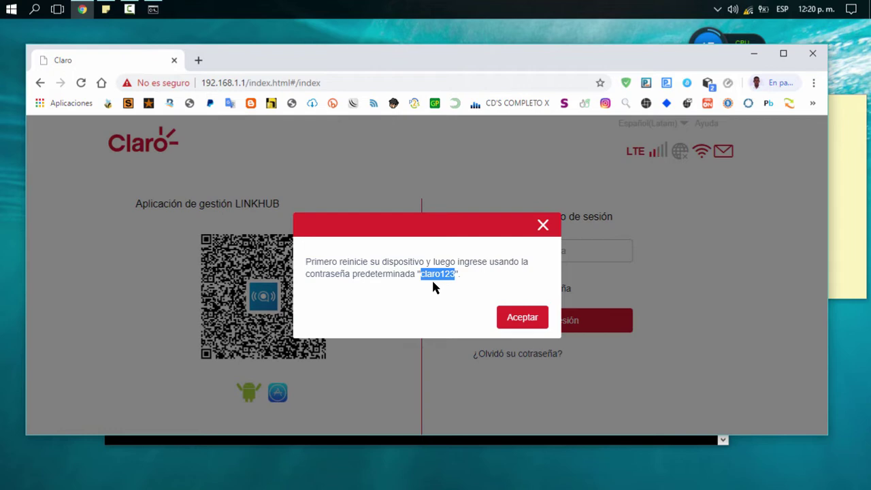
{"action": "right_click", "coordinate": [433, 279]}
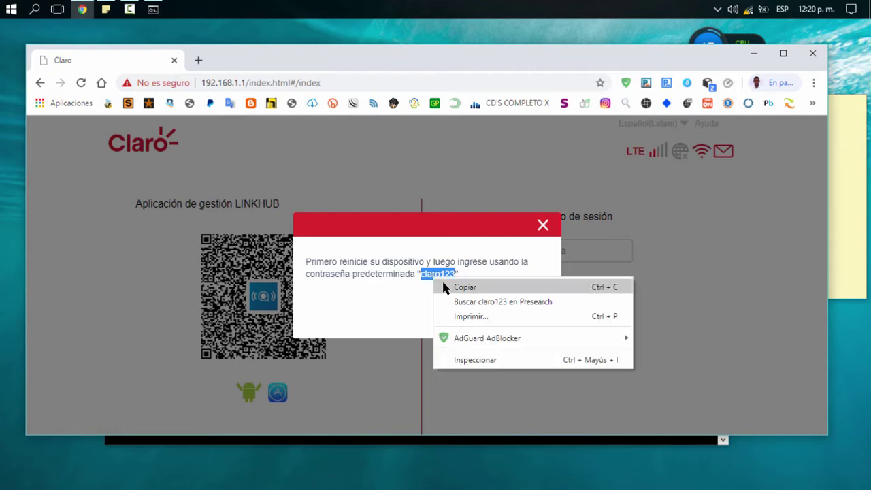
{"action": "left_click", "coordinate": [443, 286]}
{"action": "left_click", "coordinate": [513, 316]}
Paste the default password into the login field, sign in, and accept the password-change prompt.
{"action": "left_click", "coordinate": [494, 249]}
{"action": "right_click", "coordinate": [495, 251]}
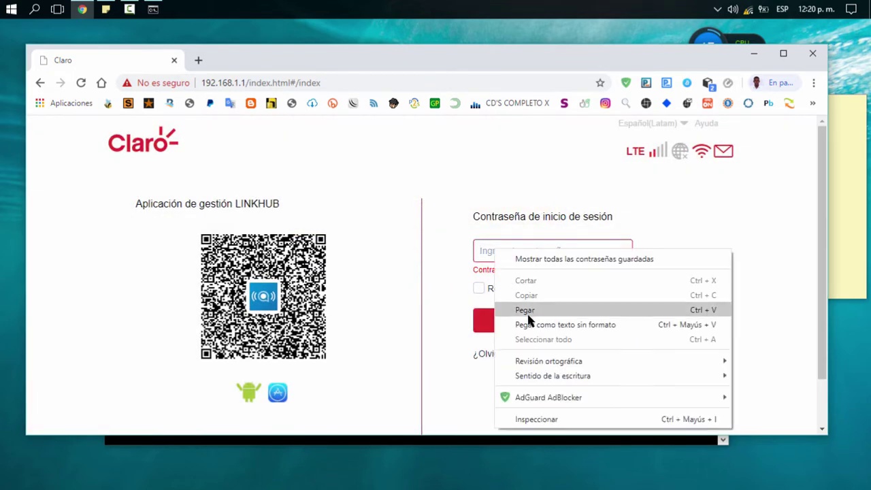
{"action": "left_click", "coordinate": [528, 316]}
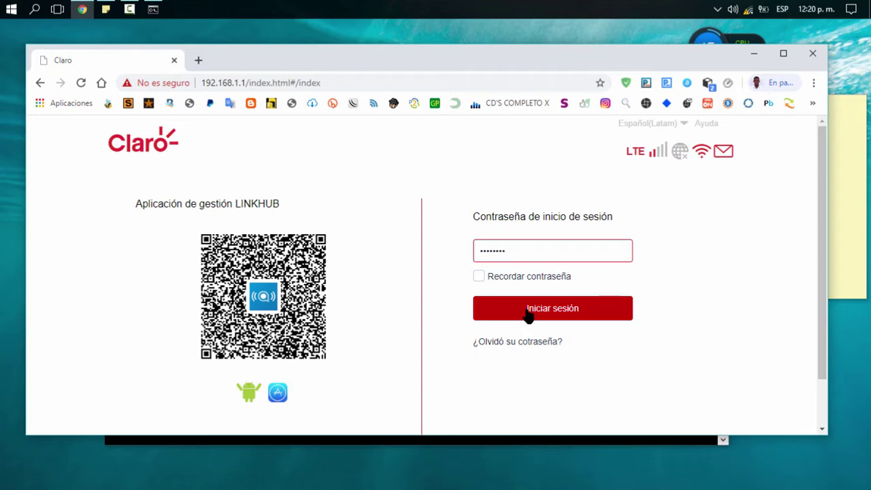
{"action": "left_click", "coordinate": [529, 312]}
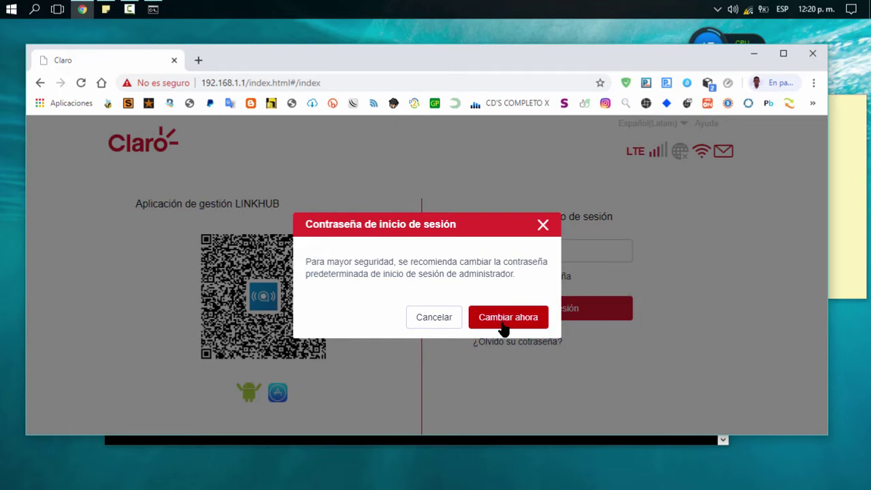
{"action": "left_click", "coordinate": [507, 320]}
Paste the old default password into the current password field.
{"action": "left_click", "coordinate": [462, 256]}
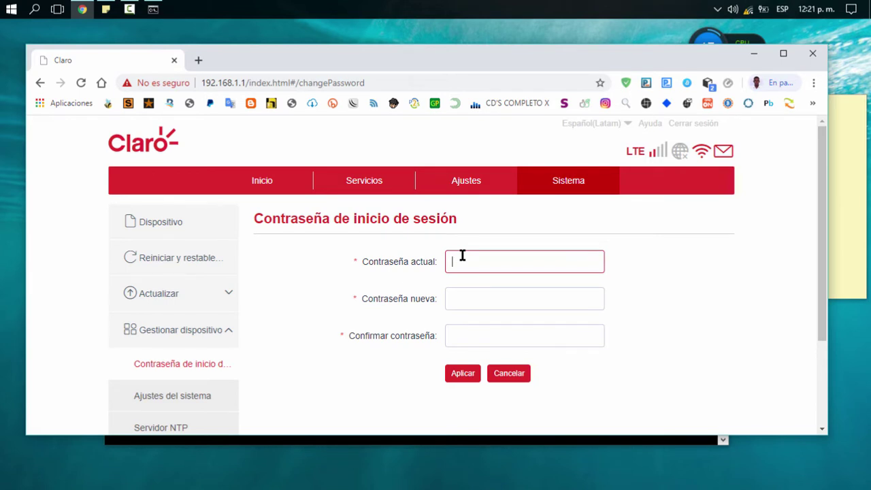
{"action": "left_click_drag", "start_coordinate": [255, 218], "coordinate": [485, 227]}
{"action": "left_click", "coordinate": [476, 259]}
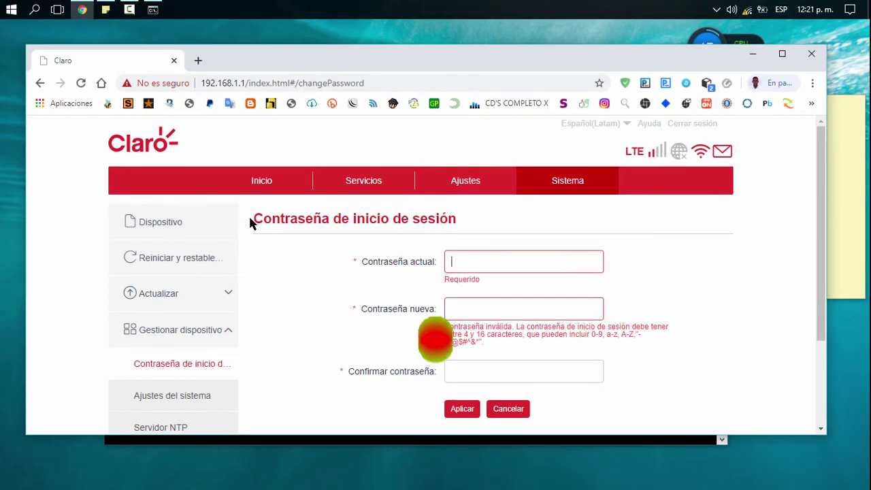
{"action": "left_click_drag", "start_coordinate": [255, 218], "coordinate": [456, 219]}
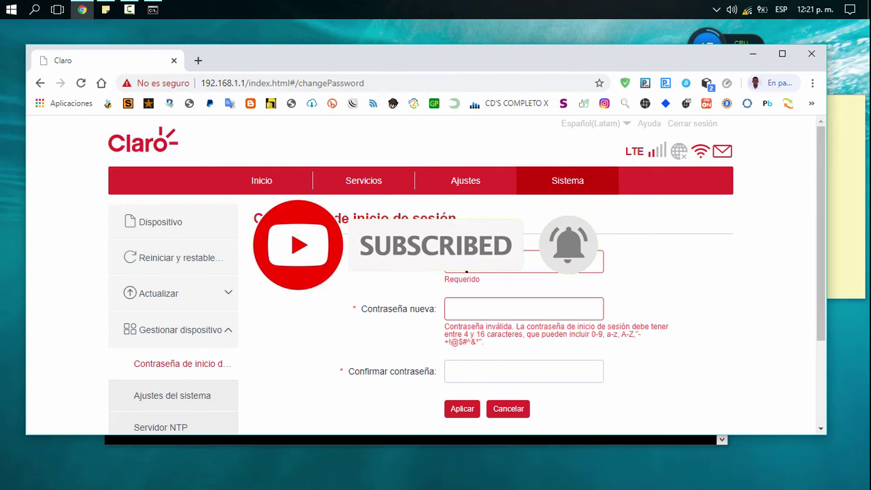
{"action": "right_click", "coordinate": [462, 264]}
{"action": "left_click", "coordinate": [494, 324]}
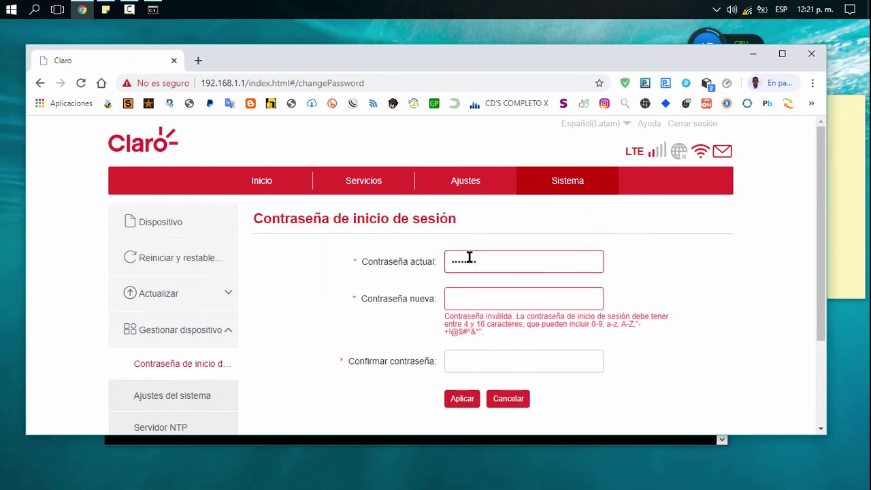
Enter the new admin password in both the new and confirm fields, then apply it.
{"action": "left_click", "coordinate": [454, 302]}
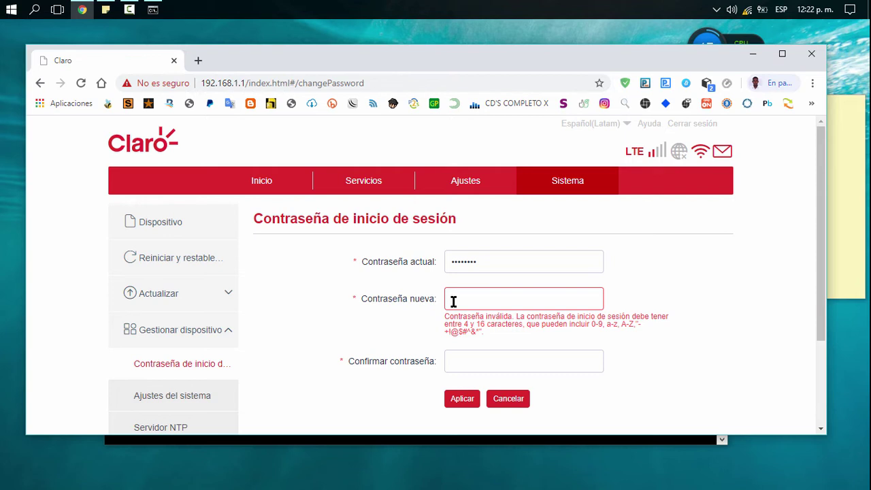
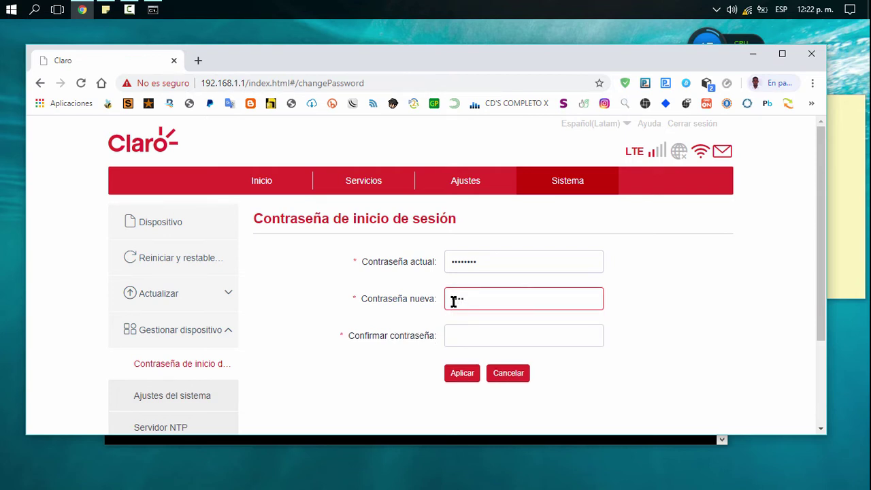
{"action": "left_click", "coordinate": [461, 335]}
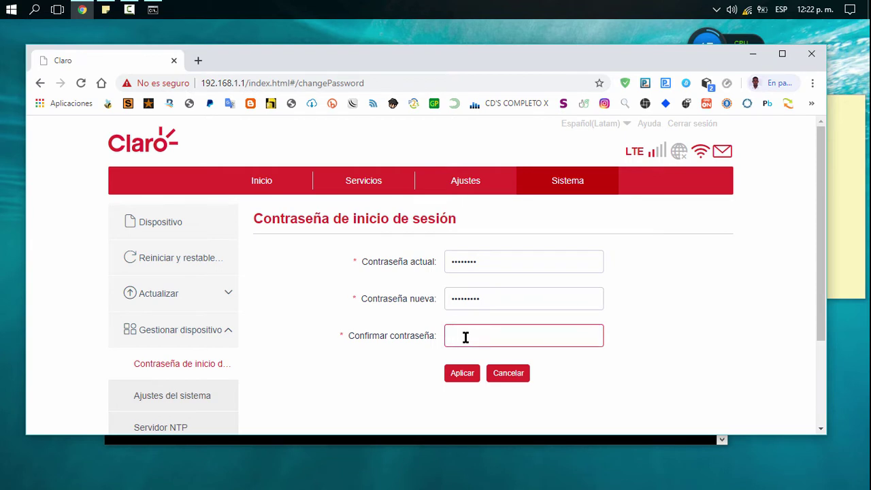
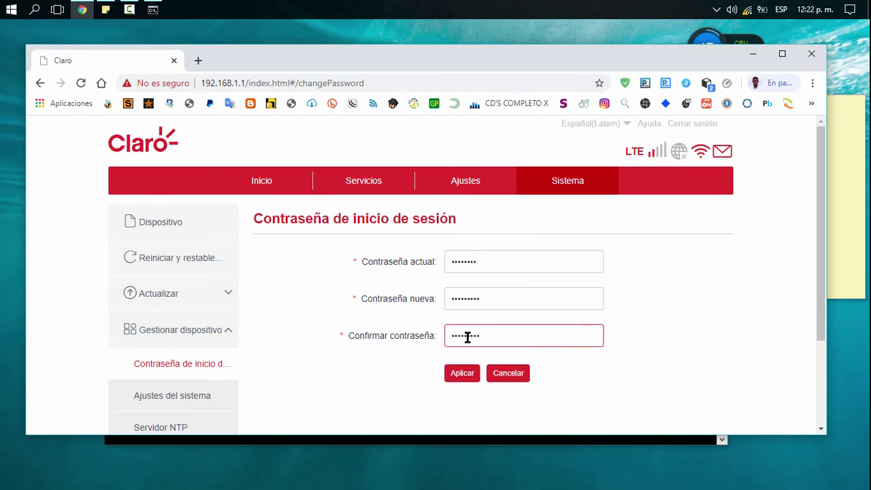
{"action": "left_click", "coordinate": [465, 377]}
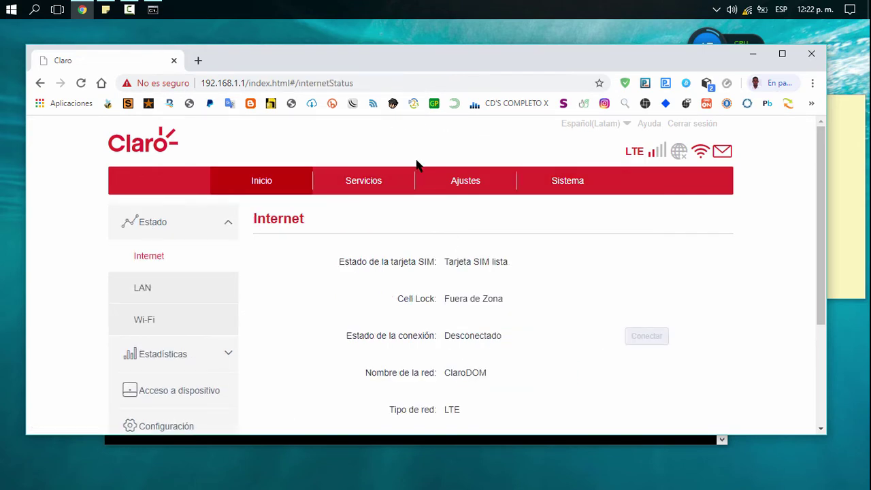
Browse the Ajustes pages: Gestión de perfiles, Ajustes de red and Plan mensual.
{"action": "scroll", "coordinate": [426, 266], "scroll_direction": "down", "scroll_amount": 2}
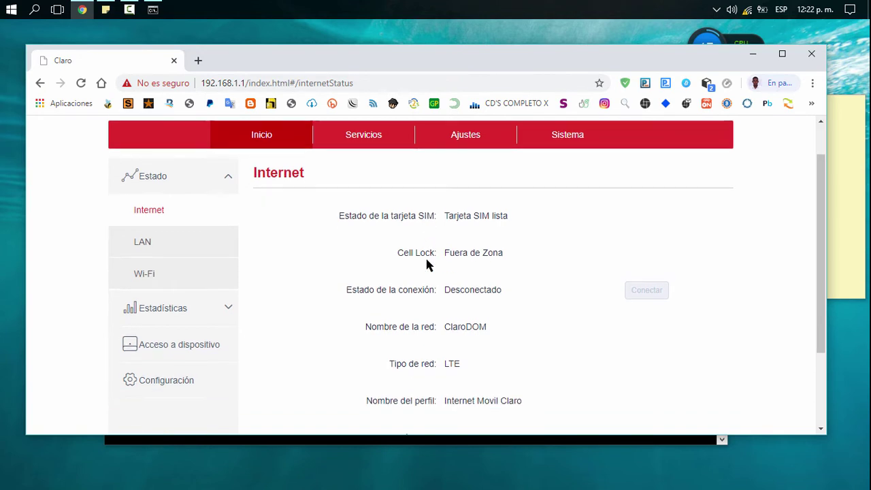
{"action": "scroll", "coordinate": [427, 265], "scroll_direction": "up", "scroll_amount": 2}
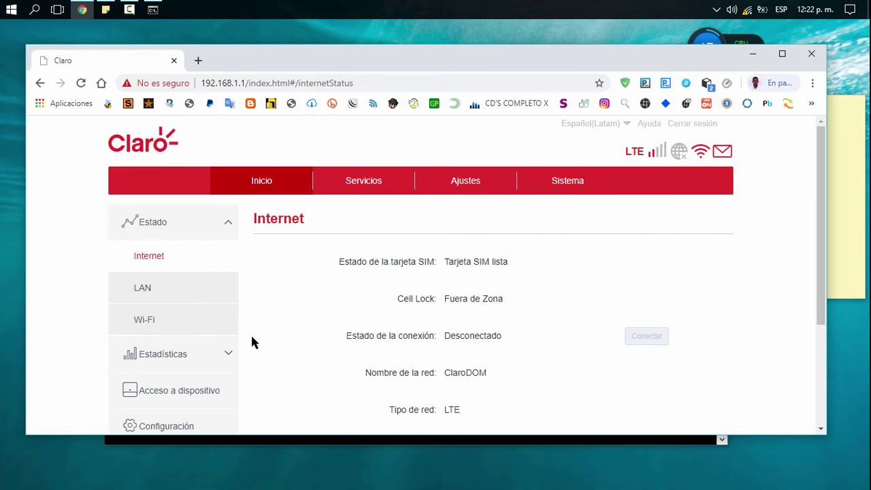
{"action": "left_click", "coordinate": [490, 189]}
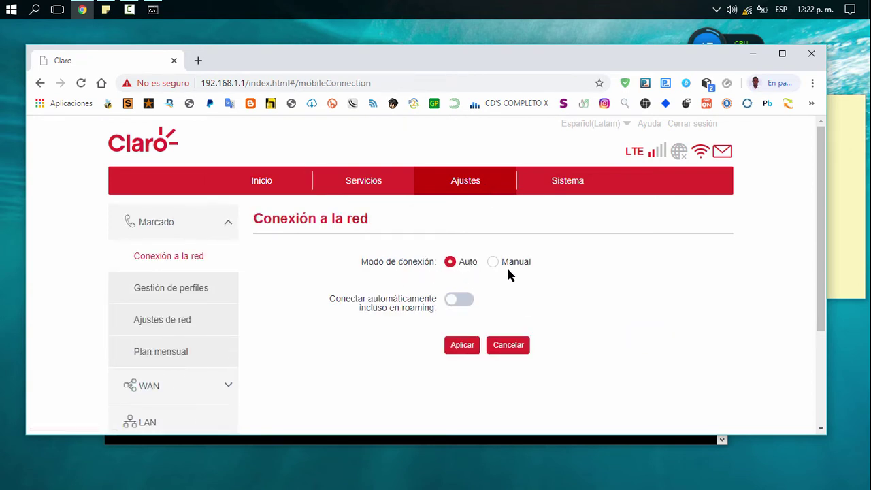
{"action": "left_click", "coordinate": [176, 296]}
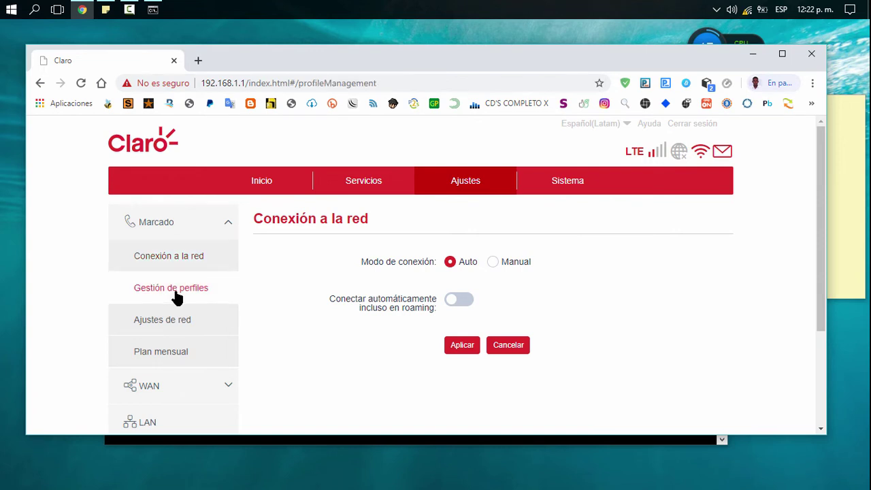
{"action": "scroll", "coordinate": [637, 335], "scroll_direction": "down", "scroll_amount": 2}
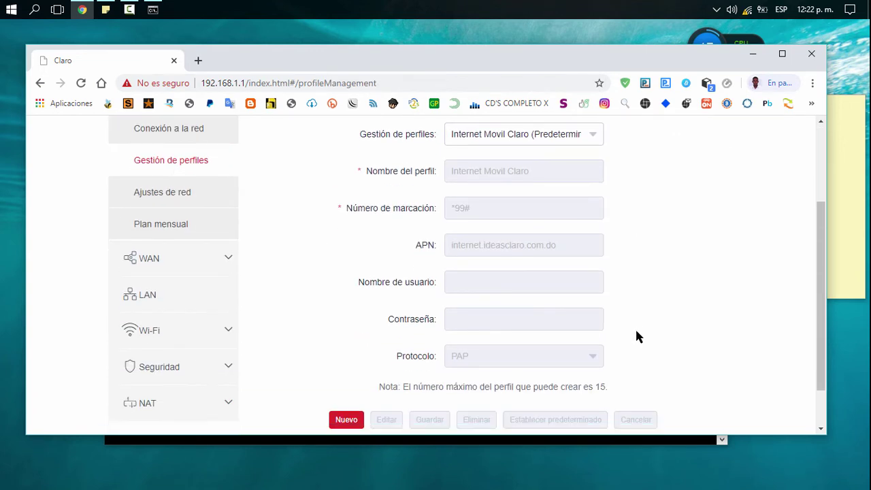
{"action": "left_click", "coordinate": [185, 197]}
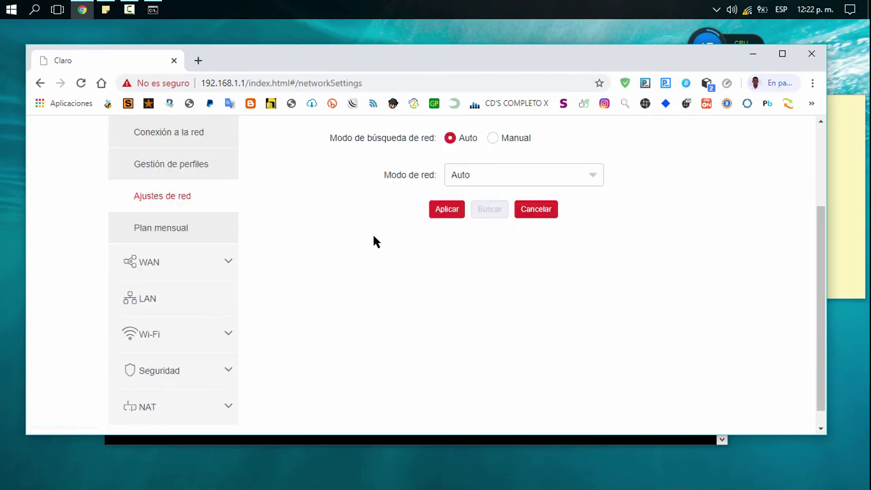
{"action": "left_click", "coordinate": [179, 229]}
Expand the Wi-Fi group in the sidebar and go to its Básico settings.
{"action": "scroll", "coordinate": [453, 253], "scroll_direction": "up", "scroll_amount": 2}
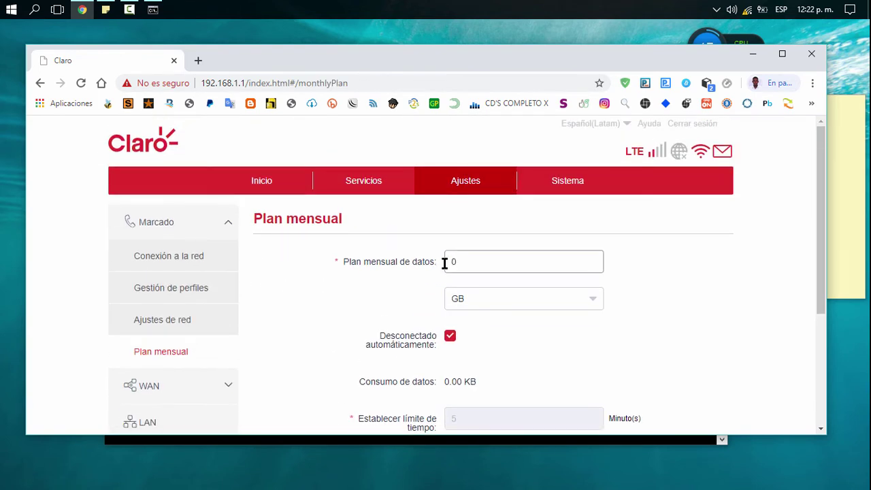
{"action": "scroll", "coordinate": [446, 266], "scroll_direction": "down", "scroll_amount": 3}
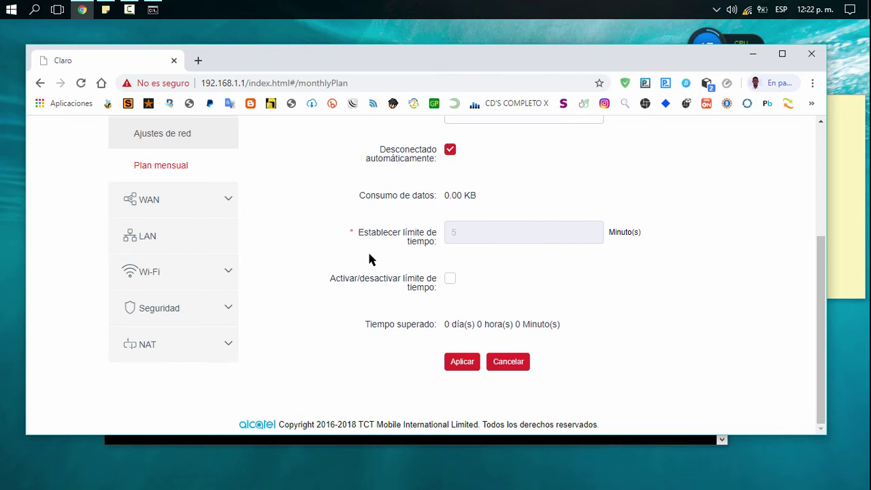
{"action": "left_click", "coordinate": [230, 283]}
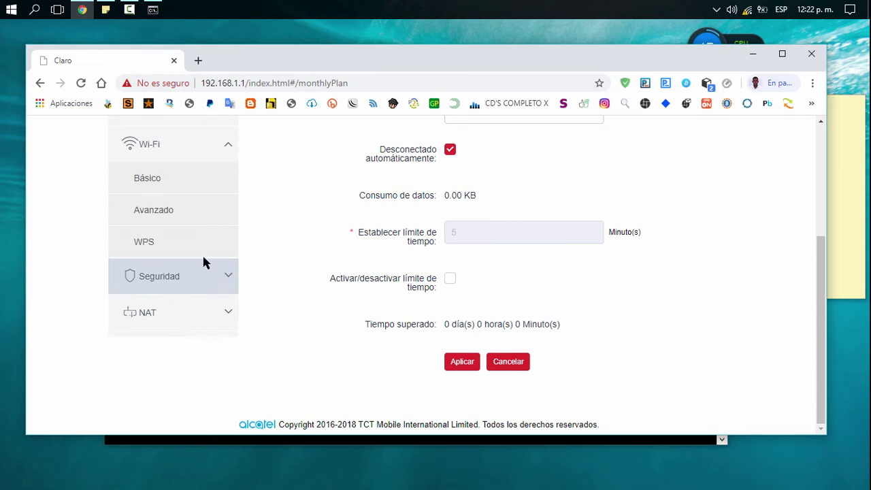
{"action": "left_click", "coordinate": [170, 189]}
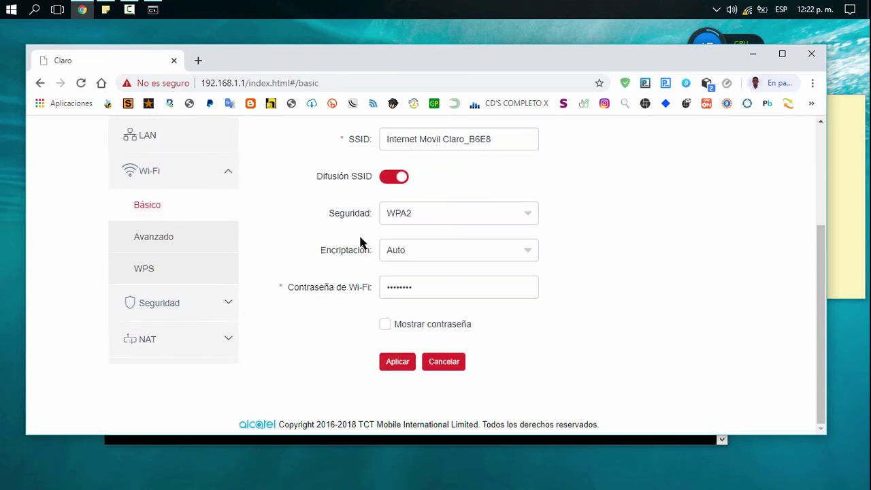
Replace the SSID 'Internet Movil Claro_B6E8' with 'Internet'.
{"action": "scroll", "coordinate": [361, 242], "scroll_direction": "up", "scroll_amount": 3}
{"action": "left_click_drag", "start_coordinate": [509, 303], "coordinate": [320, 290]}
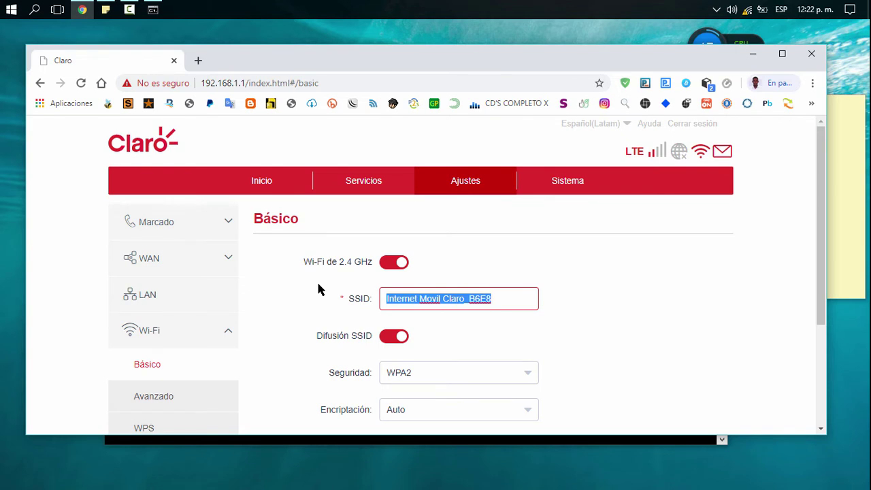
{"action": "key", "text": "BackSpace"}
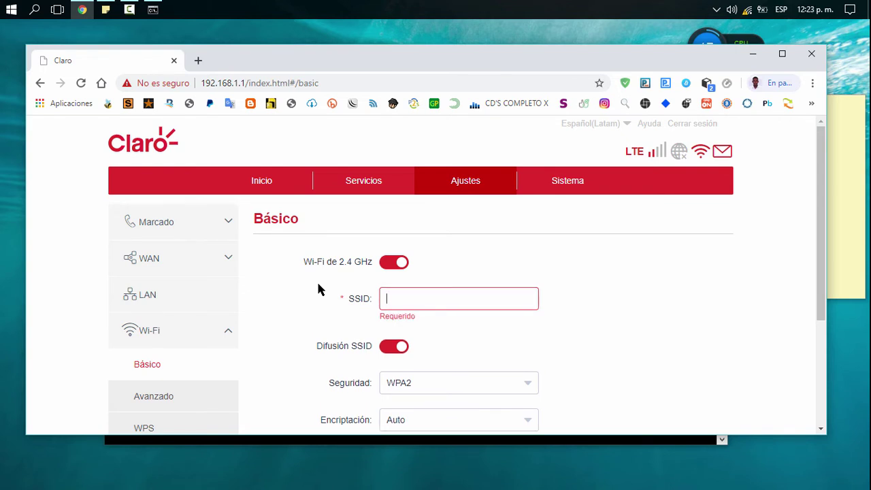
{"action": "type", "text": "Internet"}
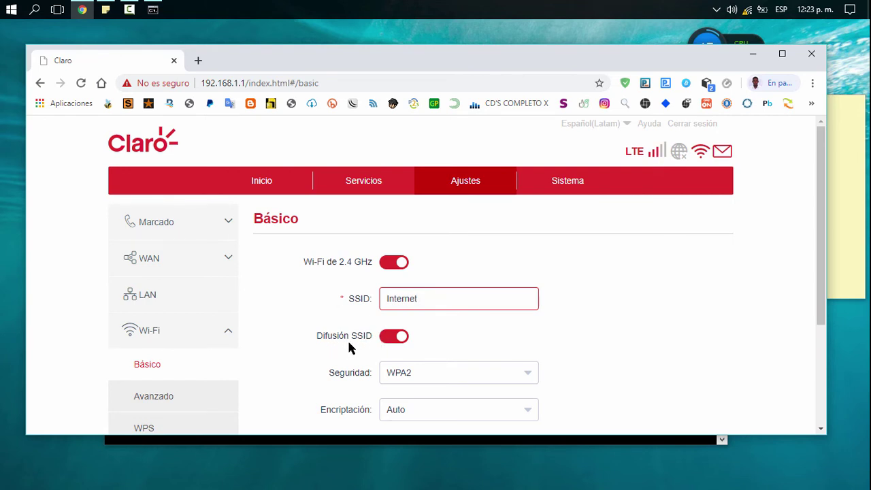
Toggle SSID broadcast off and back on, leaving it enabled.
{"action": "left_click", "coordinate": [398, 340]}
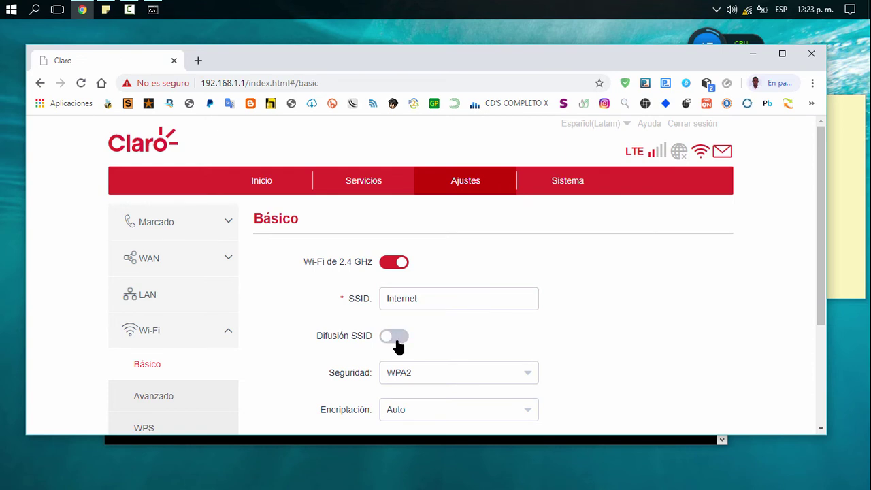
{"action": "left_click", "coordinate": [397, 340]}
{"action": "scroll", "coordinate": [398, 347], "scroll_direction": "down", "scroll_amount": 2}
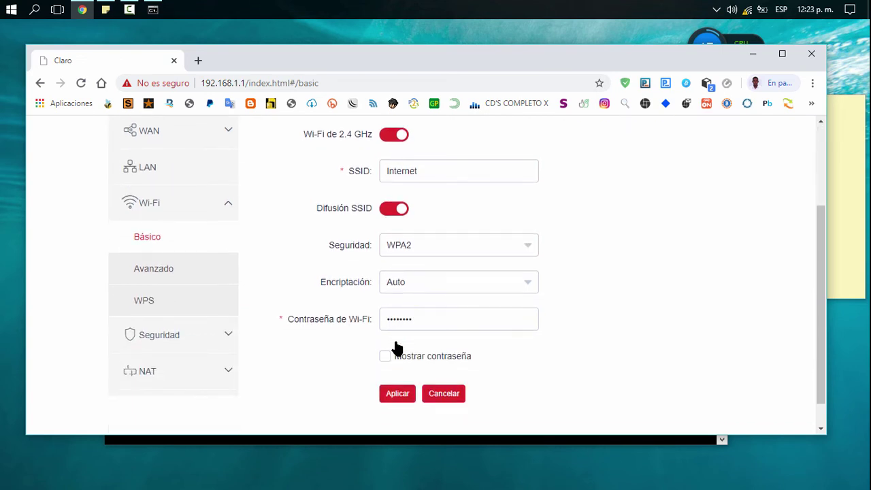
{"action": "left_click", "coordinate": [431, 253]}
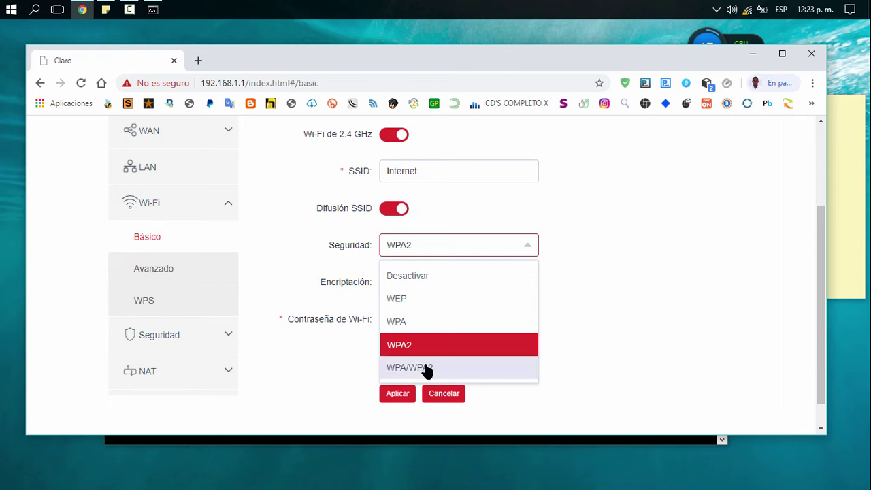
Set Wi-Fi security to WPA/WPA2 with AES encryption.
{"action": "left_click", "coordinate": [427, 368]}
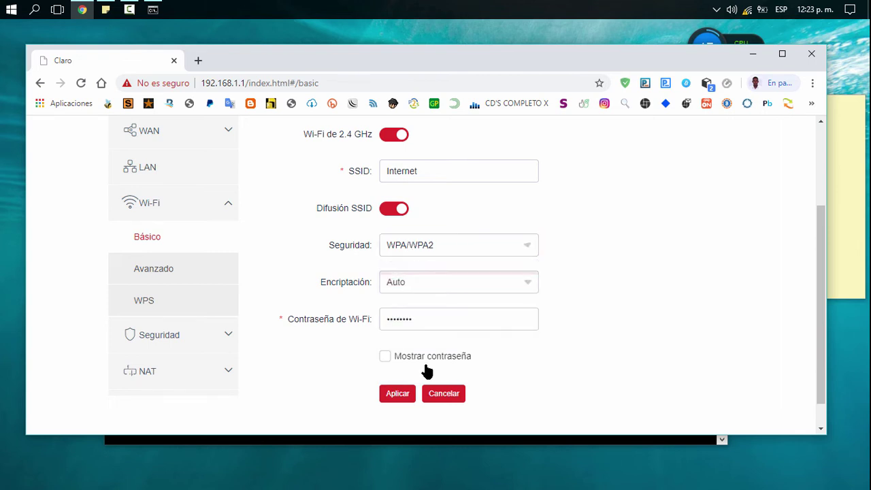
{"action": "left_click", "coordinate": [413, 292]}
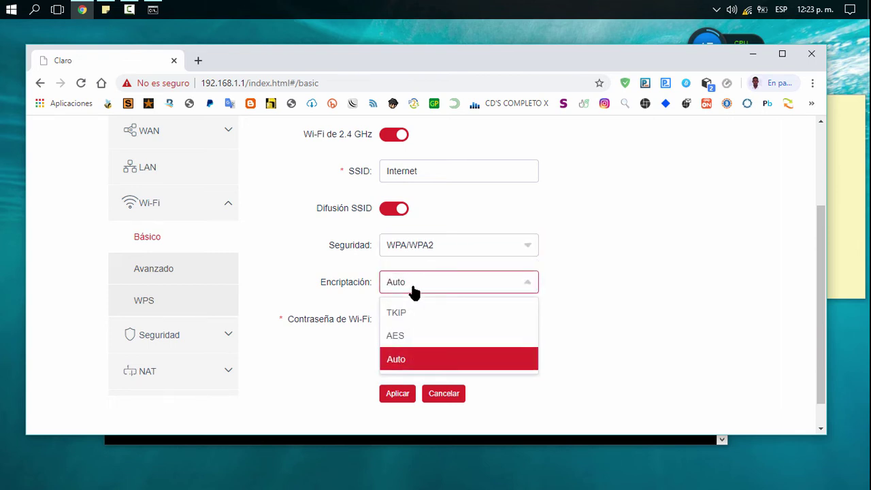
{"action": "left_click", "coordinate": [409, 336]}
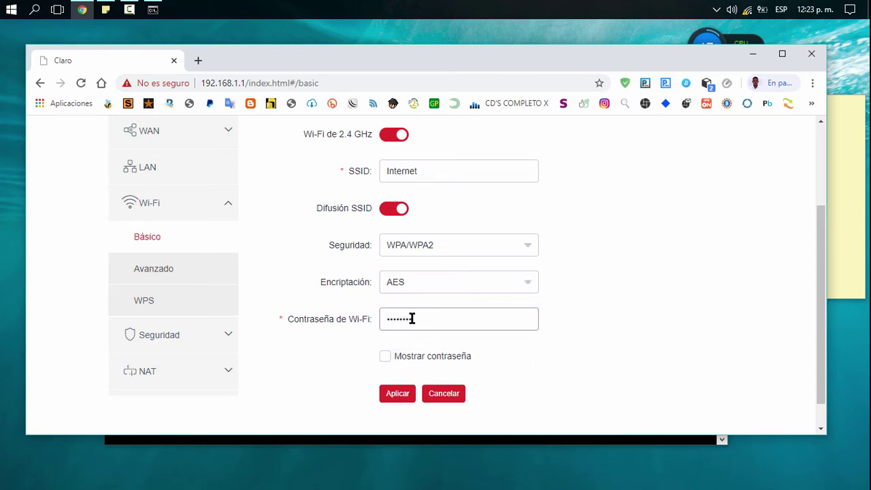
Show the Wi-Fi password and replace the old one with a new password.
{"action": "left_click", "coordinate": [388, 322]}
{"action": "left_click", "coordinate": [400, 359]}
{"action": "left_click", "coordinate": [442, 325]}
{"action": "double_click", "coordinate": [446, 324]}
{"action": "key", "text": "BackSpace"}
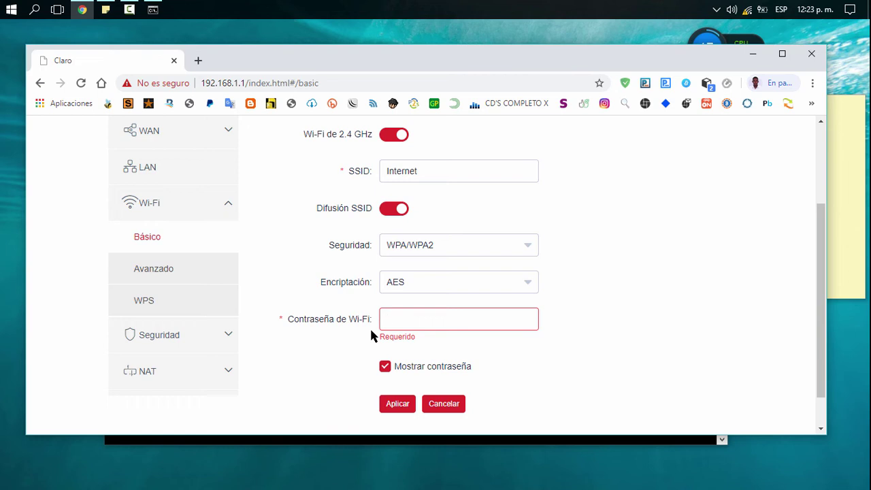
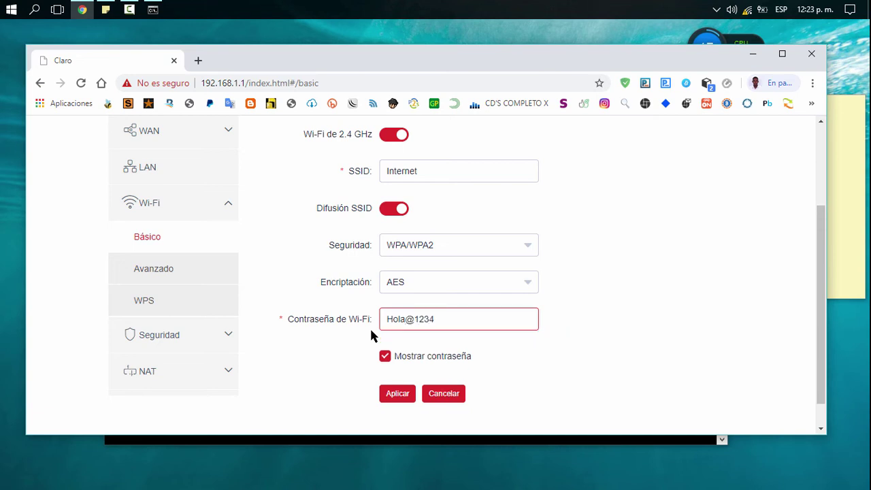
{"action": "left_click_drag", "start_coordinate": [467, 318], "coordinate": [158, 303]}
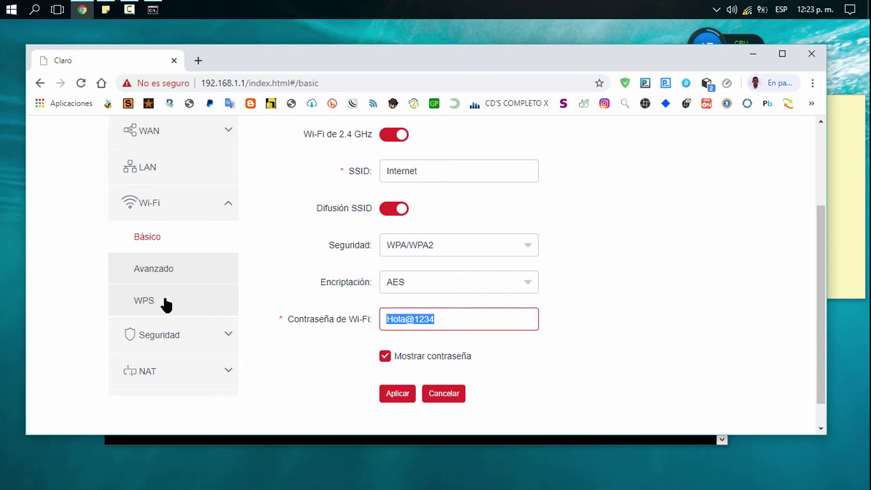
Apply the Wi-Fi changes, confirm the service restart, check the saved values and hide the password again.
{"action": "left_click", "coordinate": [386, 395]}
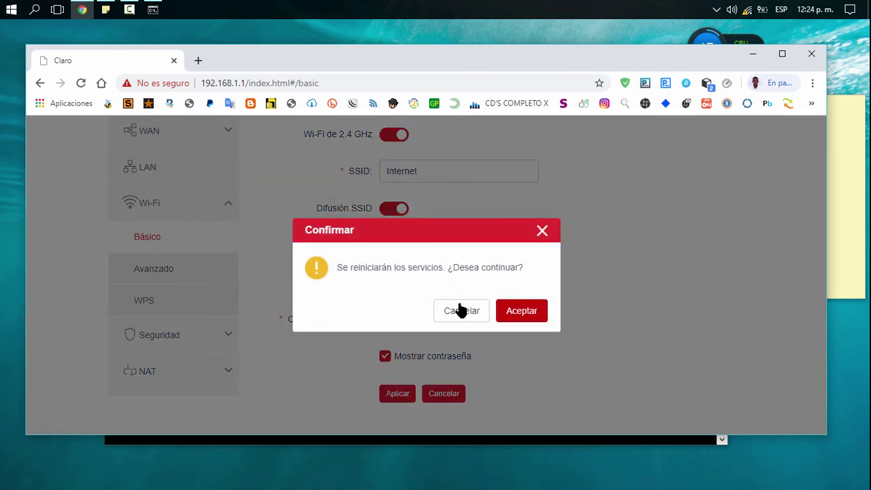
{"action": "left_click", "coordinate": [532, 317]}
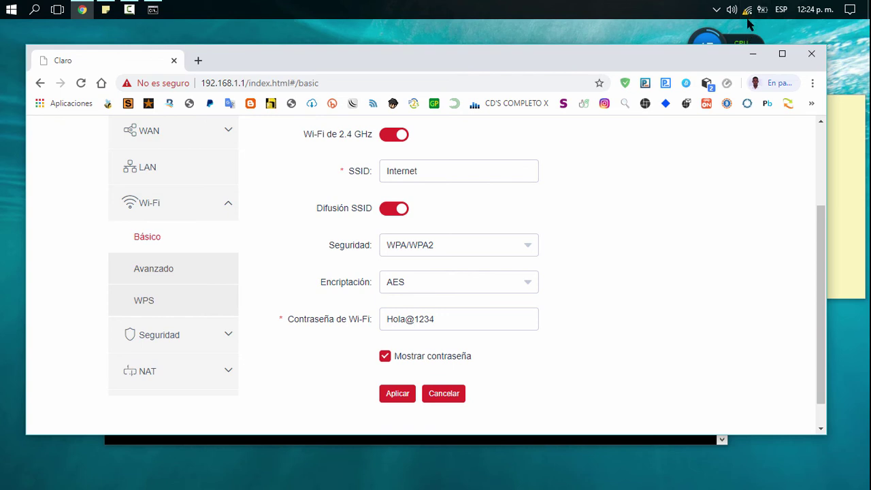
{"action": "mouse_move", "coordinate": [749, 20]}
{"action": "left_click", "coordinate": [465, 169]}
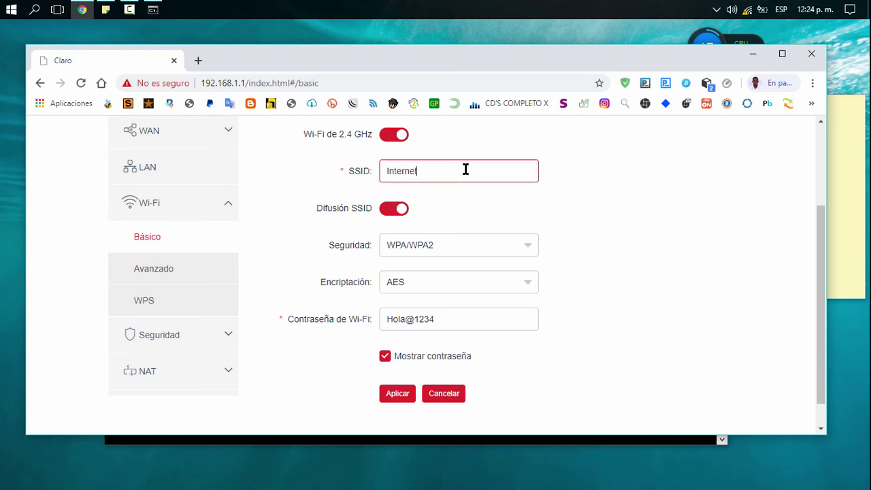
{"action": "left_click", "coordinate": [475, 311]}
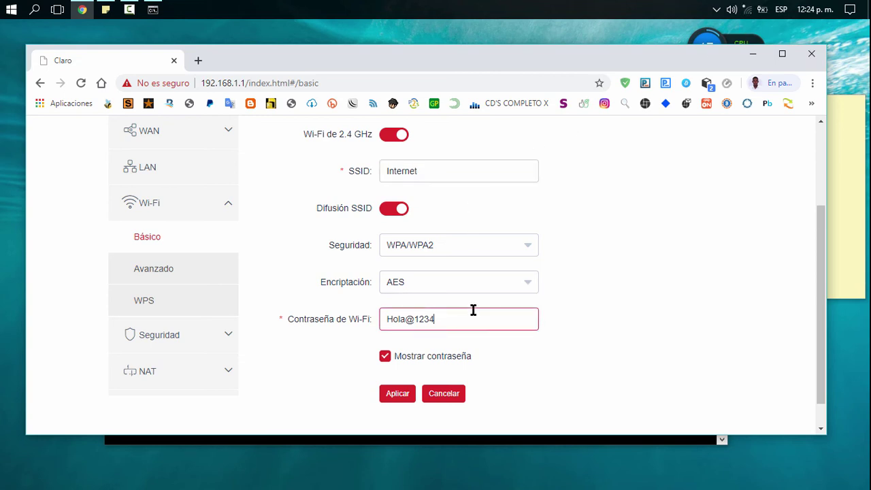
{"action": "left_click", "coordinate": [424, 357]}
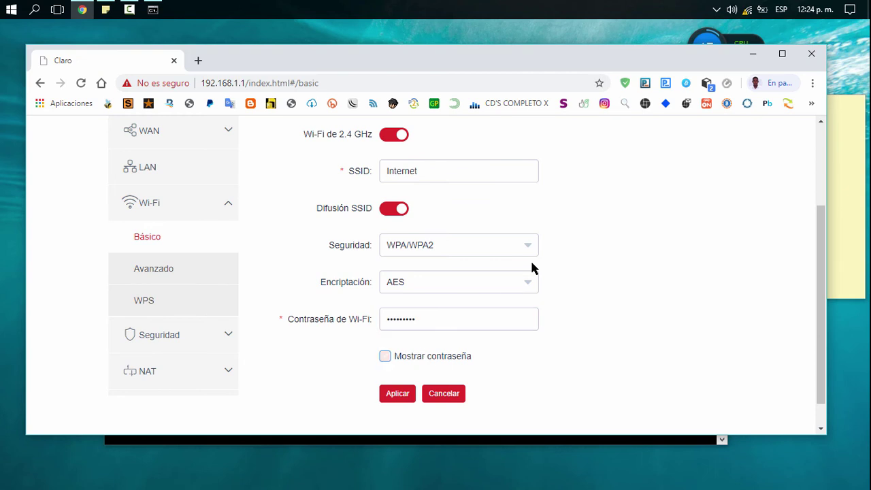
{"action": "left_click", "coordinate": [748, 9]}
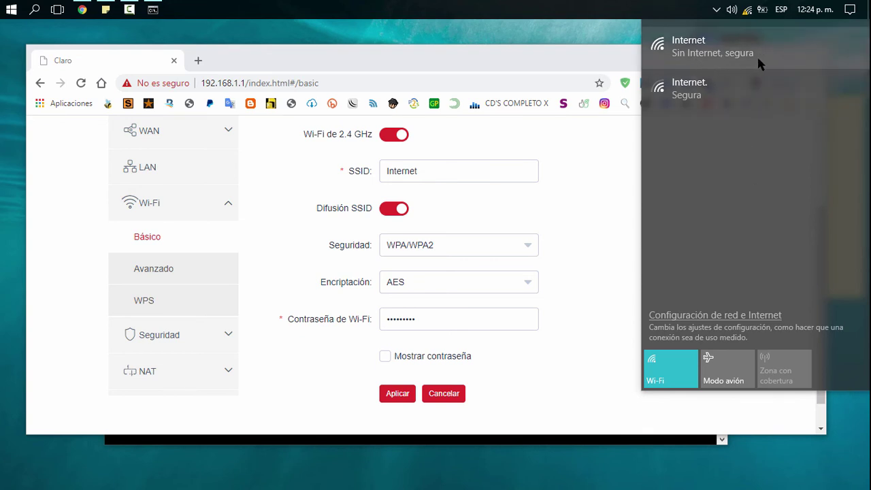
Disconnect the PC from the 'Internet' network and reconnect to it.
{"action": "left_click", "coordinate": [705, 54]}
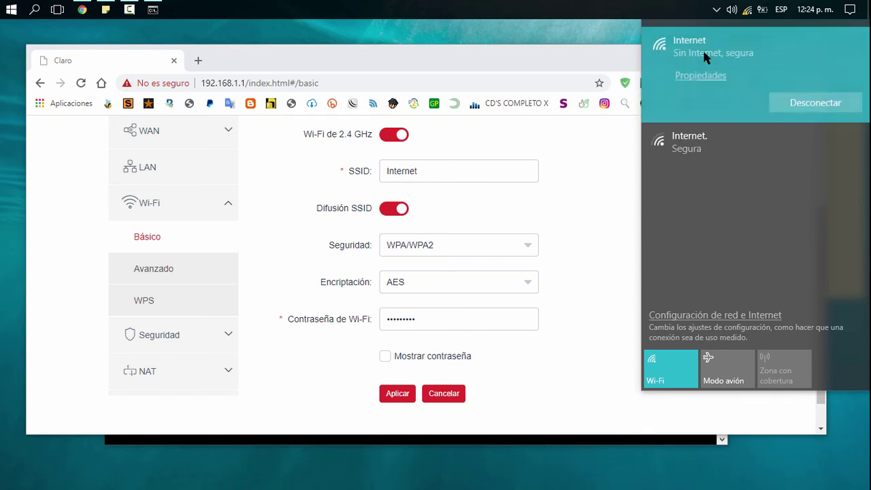
{"action": "left_click", "coordinate": [803, 106]}
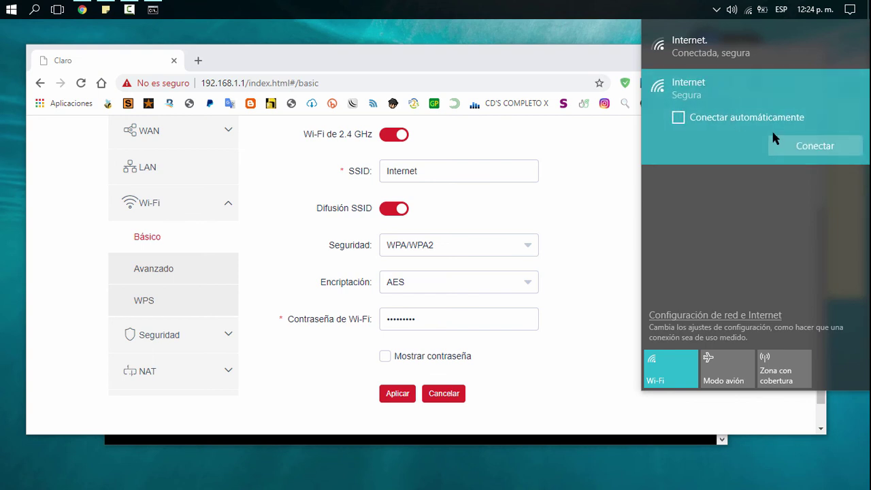
{"action": "left_click", "coordinate": [797, 140]}
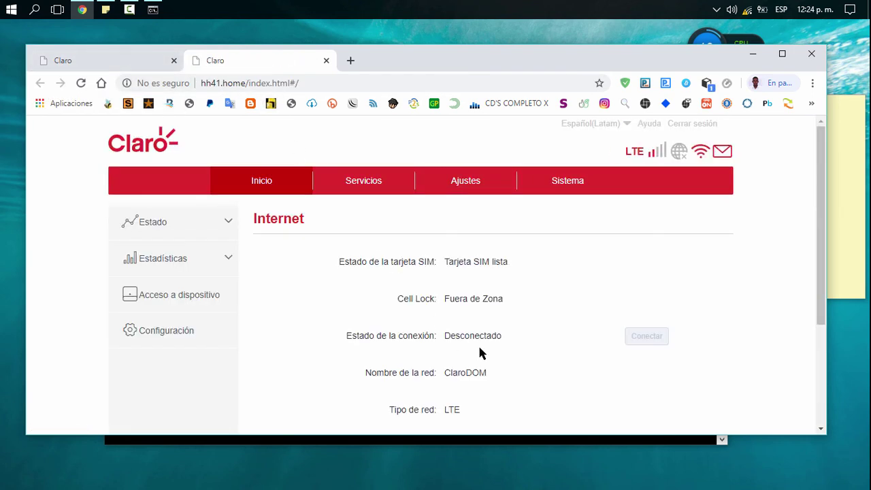
Reload the router login page at hh41.home and put the cursor in the password field.
{"action": "scroll", "coordinate": [479, 348], "scroll_direction": "down", "scroll_amount": 3}
{"action": "scroll", "coordinate": [478, 347], "scroll_direction": "up", "scroll_amount": 3}
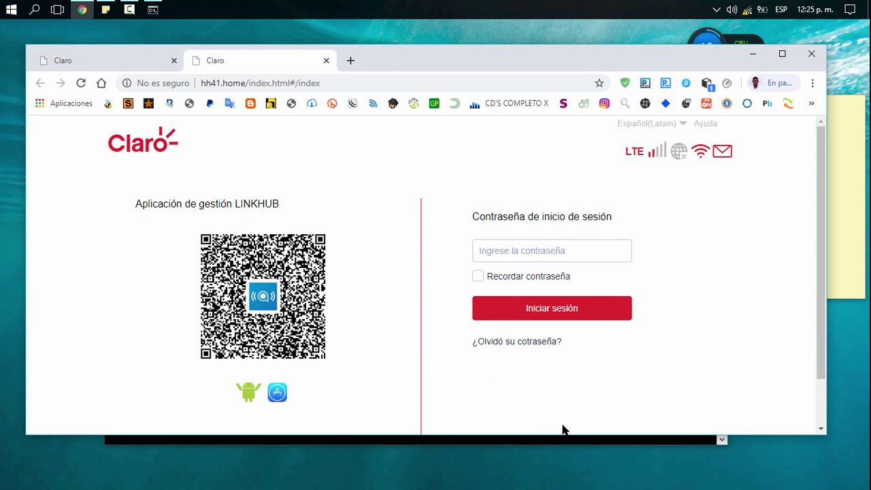
{"action": "left_click", "coordinate": [554, 250]}
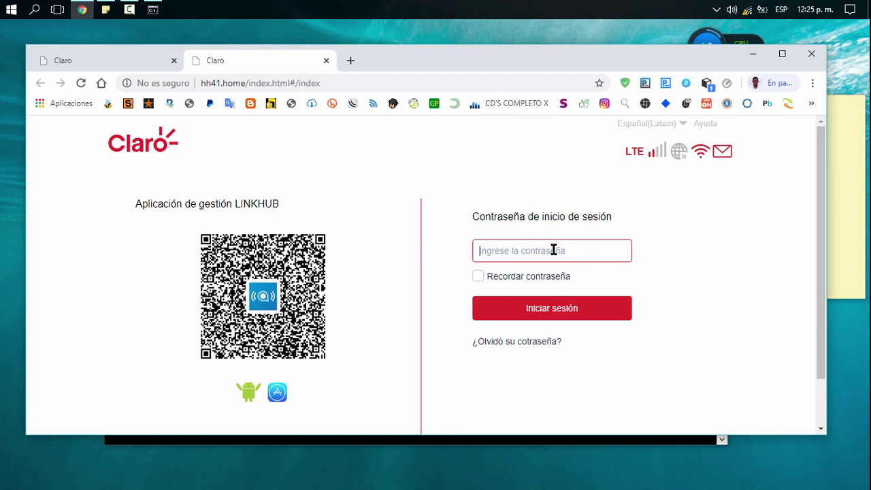